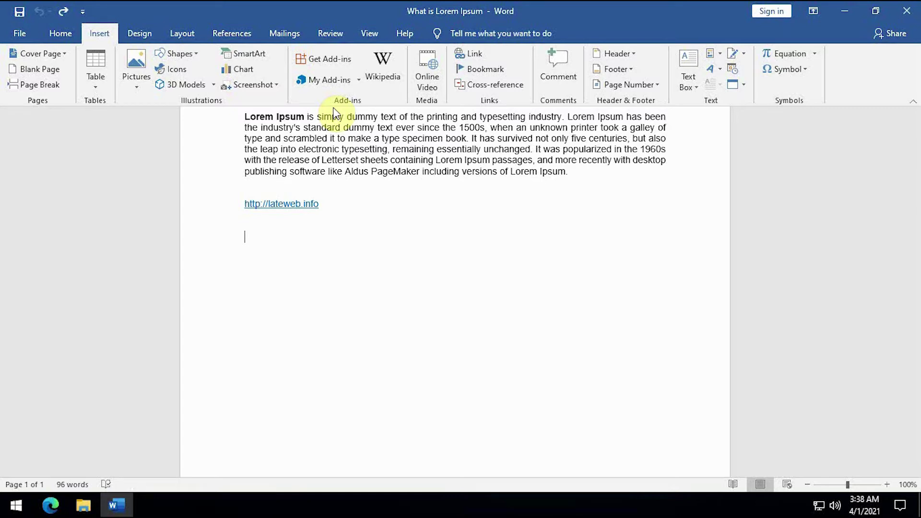
Step: Check Word's Screenshot gallery, then bring the Edge new tab page in front of Word
{"action": "left_click", "coordinate": [58, 33]}
{"action": "left_click", "coordinate": [100, 34]}
{"action": "left_click", "coordinate": [278, 86]}
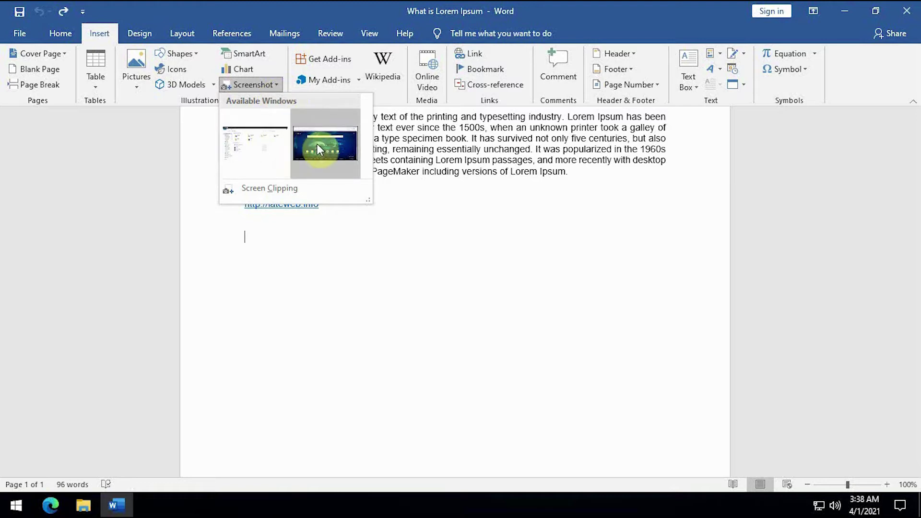
{"action": "left_click", "coordinate": [274, 374]}
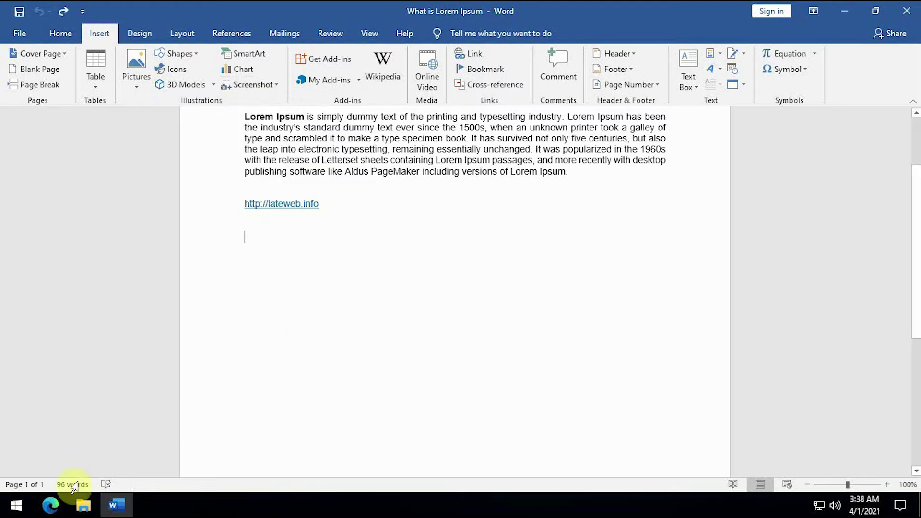
{"action": "left_click", "coordinate": [51, 505]}
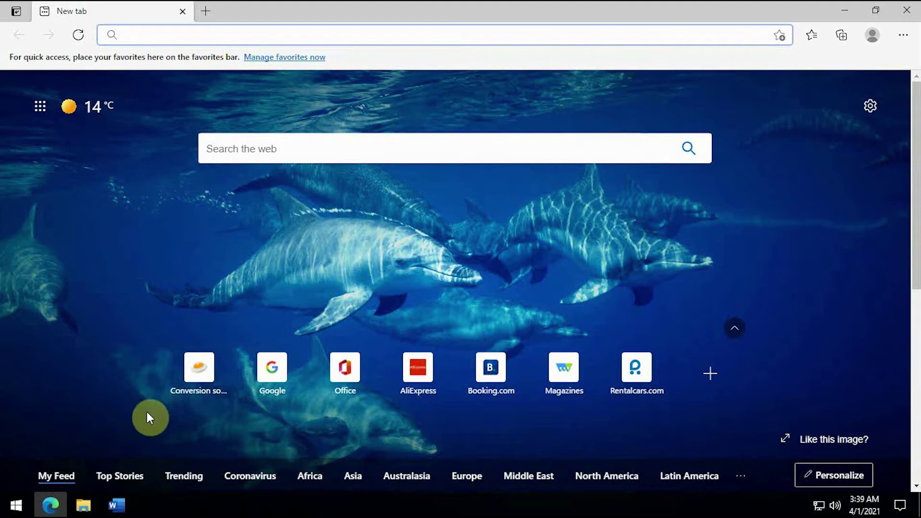
{"action": "mouse_move", "coordinate": [114, 505]}
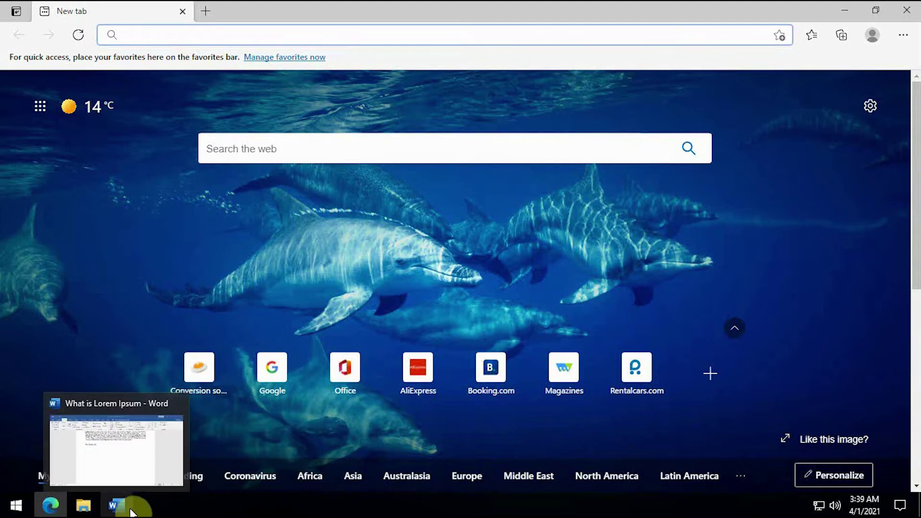
Step: Insert a 3.5" by 6.5" screenshot of the Edge new tab window below the link
{"action": "left_click", "coordinate": [131, 511]}
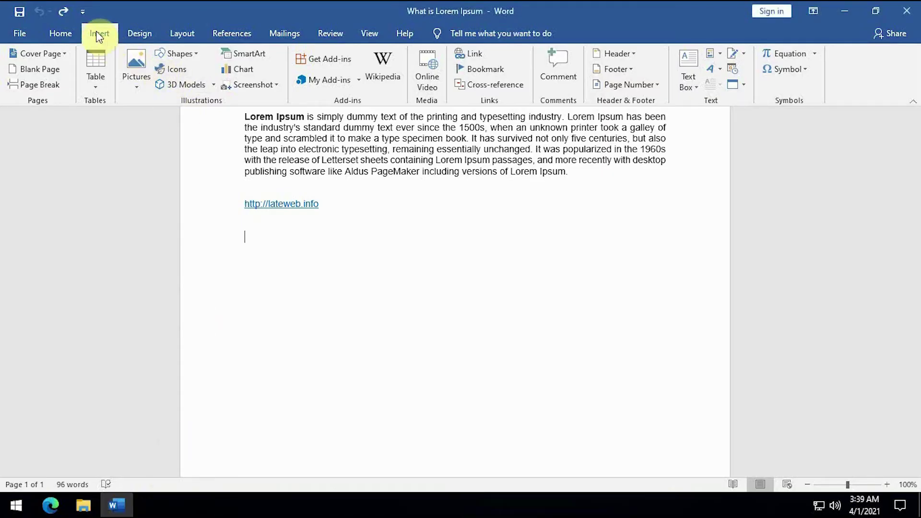
{"action": "left_click", "coordinate": [250, 85]}
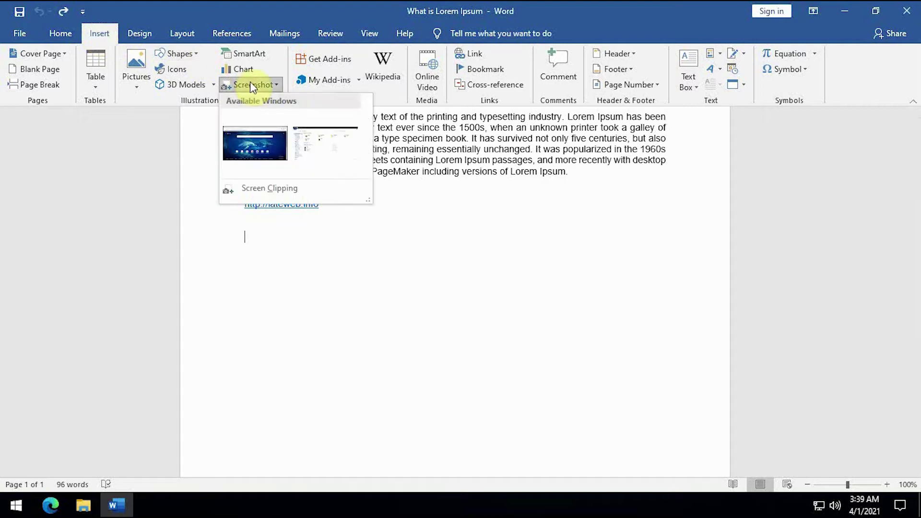
{"action": "left_click", "coordinate": [260, 139]}
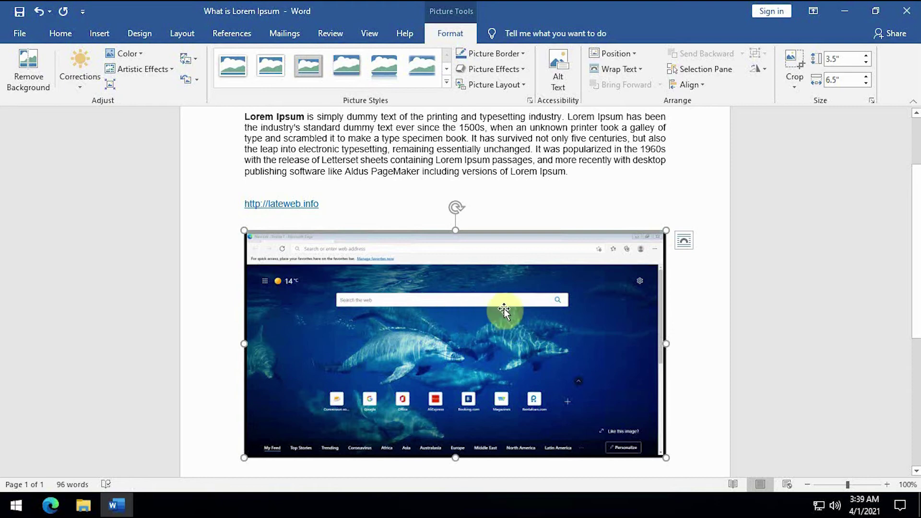
Step: Open a File Explorer window, then delete the Edge screenshot from the Lorem Ipsum document
{"action": "left_click", "coordinate": [86, 510]}
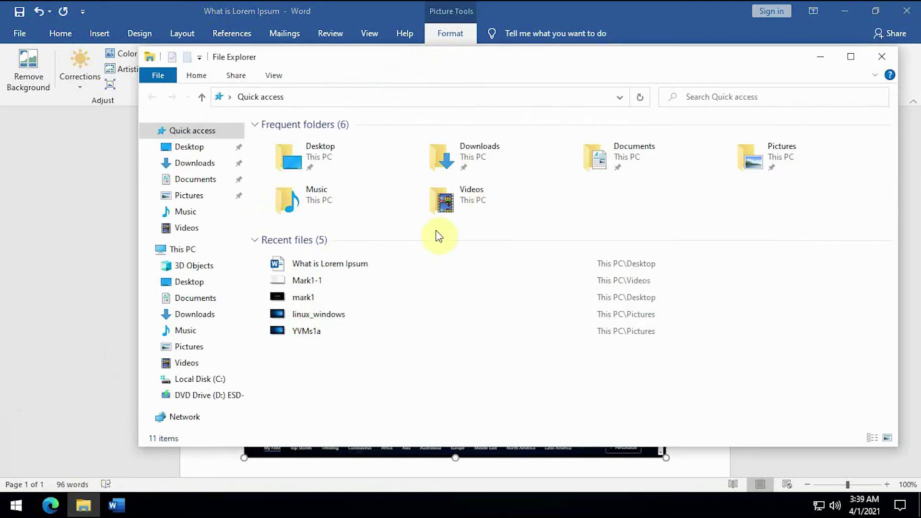
{"action": "left_click", "coordinate": [71, 261]}
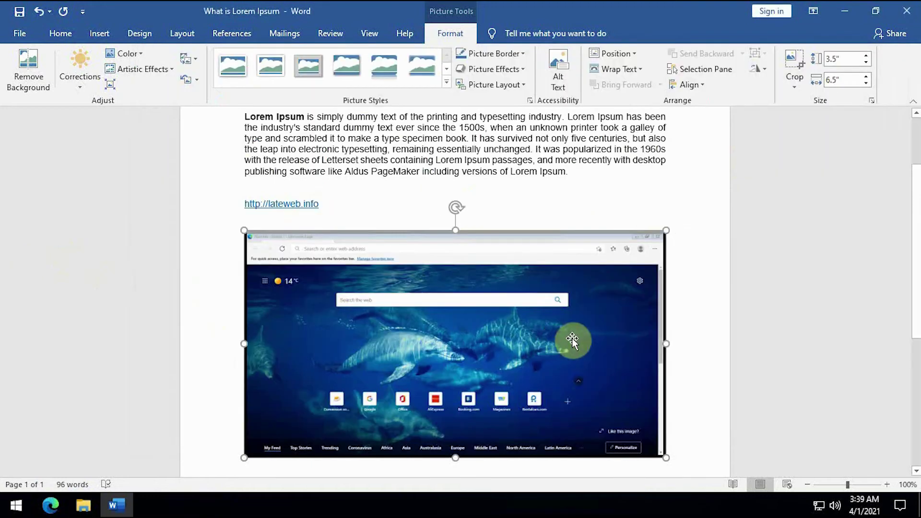
{"action": "scroll", "coordinate": [543, 355], "scroll_direction": "down", "scroll_amount": 3}
{"action": "scroll", "coordinate": [512, 369], "scroll_direction": "up", "scroll_amount": 1}
{"action": "left_click", "coordinate": [512, 369]}
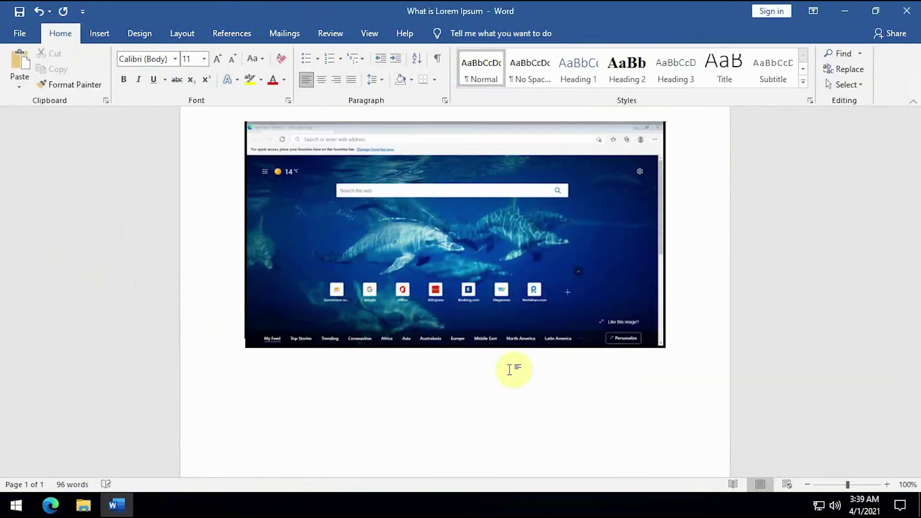
{"action": "scroll", "coordinate": [510, 369], "scroll_direction": "up", "scroll_amount": 1}
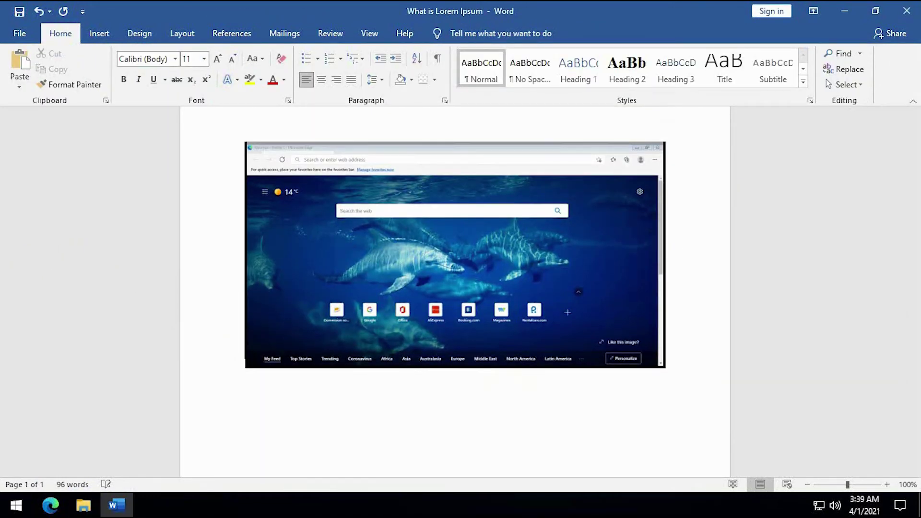
{"action": "left_click", "coordinate": [513, 321]}
{"action": "key", "text": "Delete"}
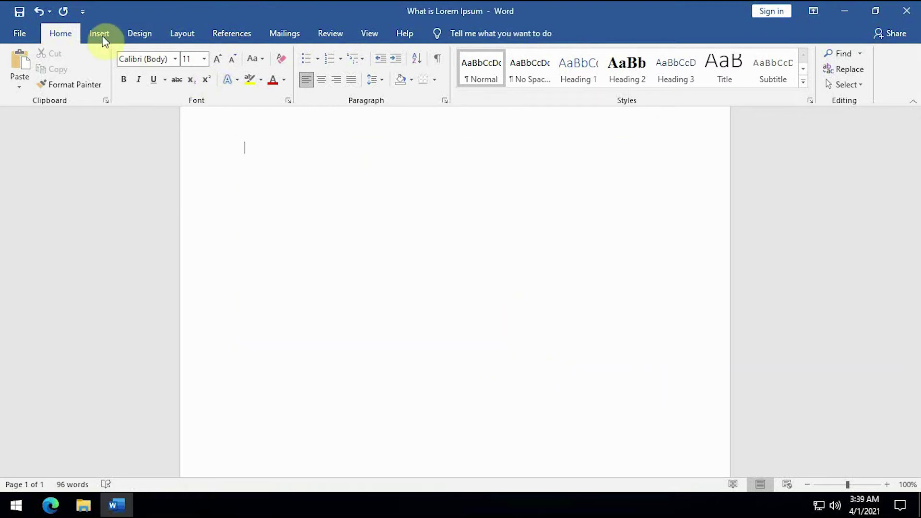
{"action": "left_click", "coordinate": [101, 34]}
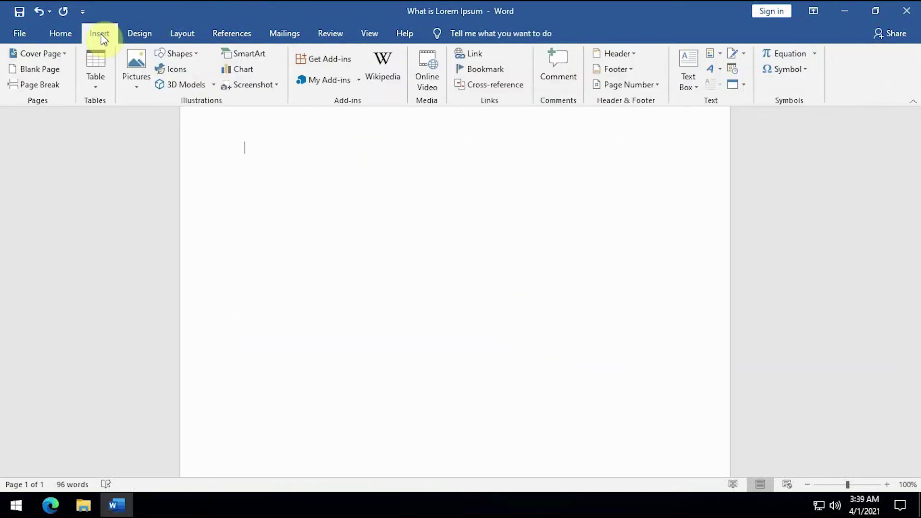
{"action": "left_click", "coordinate": [261, 85]}
{"action": "left_click", "coordinate": [259, 147]}
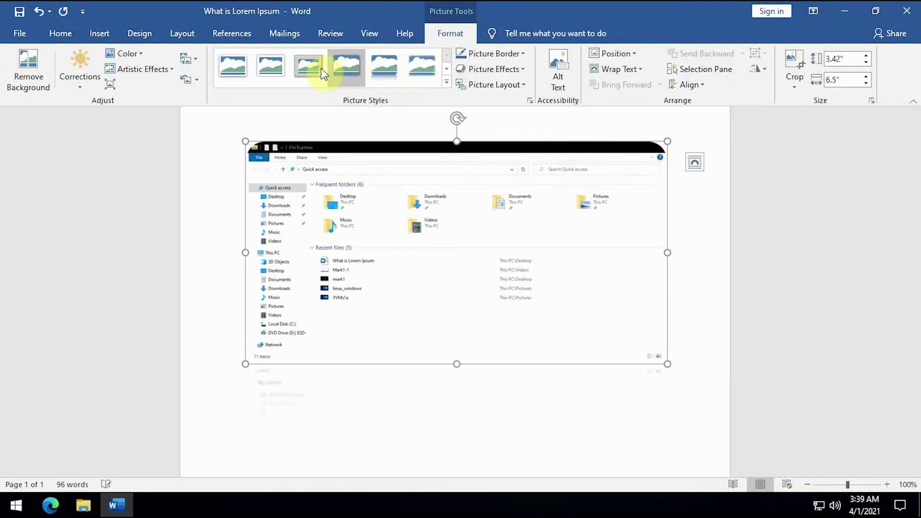
{"action": "left_click", "coordinate": [252, 70]}
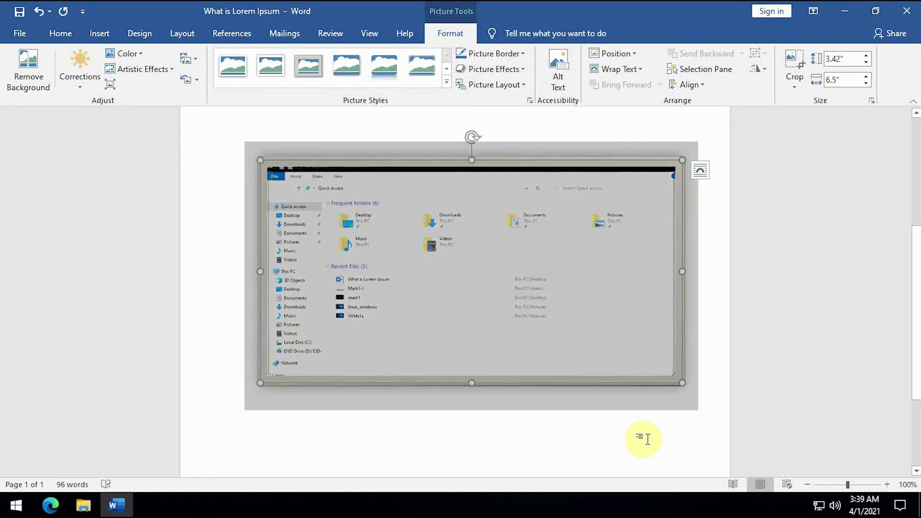
{"action": "key", "text": "Delete"}
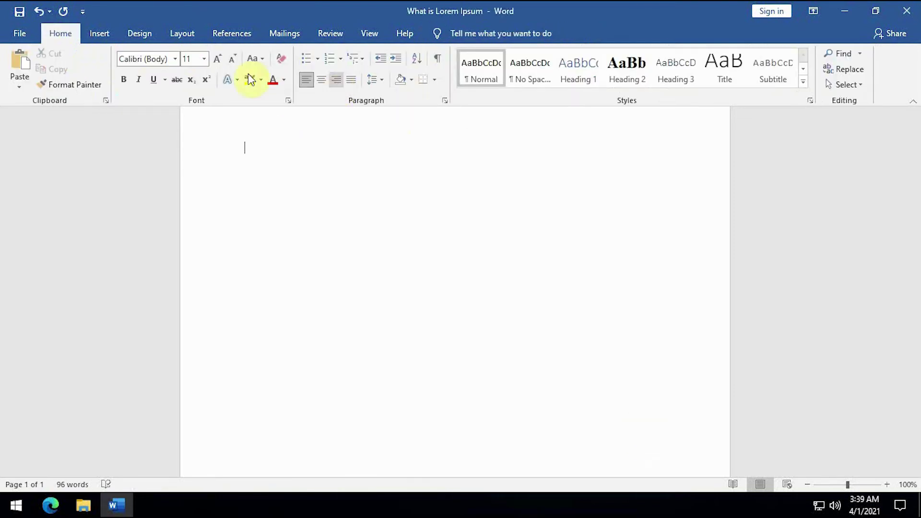
Step: Insert a screen clipping of the top-left browser tab and File Explorer area
{"action": "left_click", "coordinate": [99, 33]}
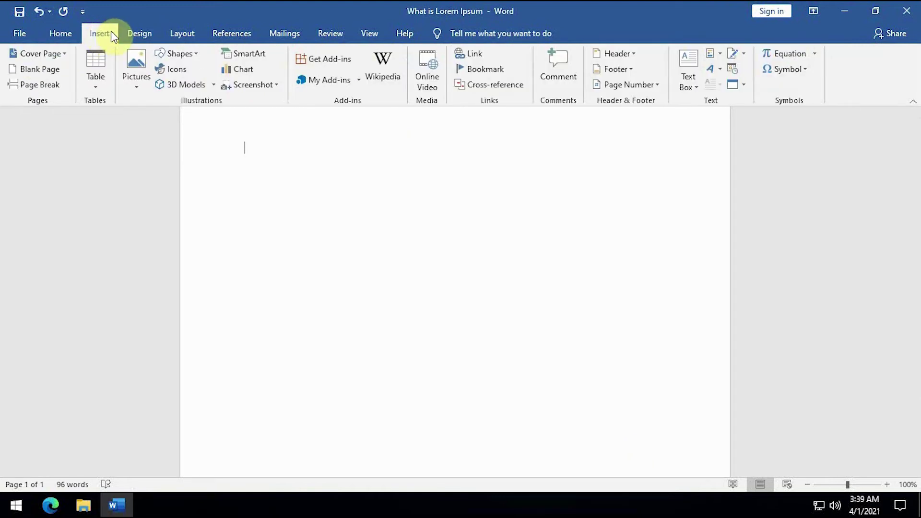
{"action": "left_click", "coordinate": [275, 85]}
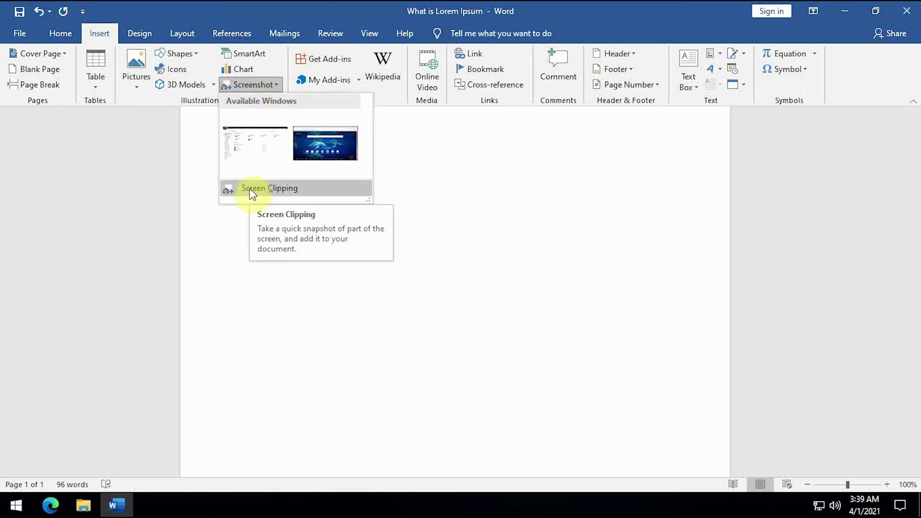
{"action": "left_click", "coordinate": [302, 188]}
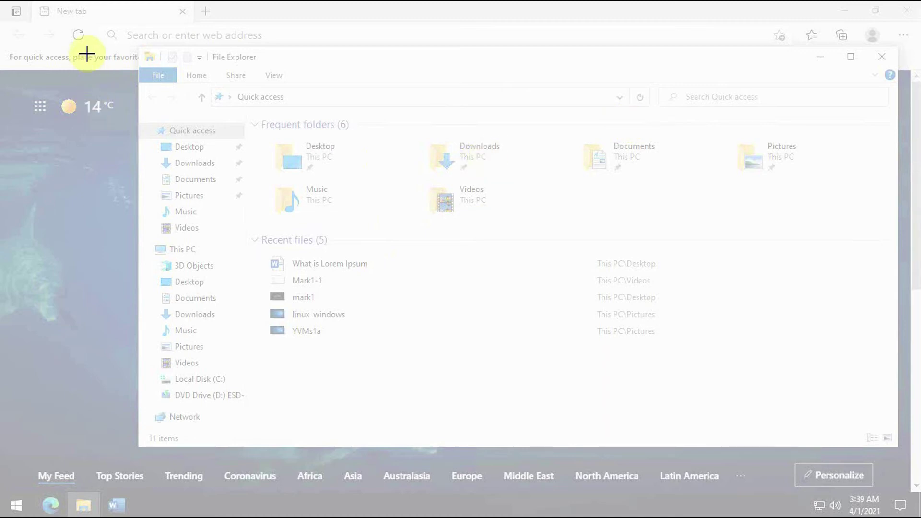
{"action": "mouse_move", "coordinate": [20, 7]}
{"action": "left_mouse_down"}
{"action": "mouse_move", "coordinate": [353, 286]}
{"action": "mouse_move", "coordinate": [319, 344]}
{"action": "left_mouse_up"}
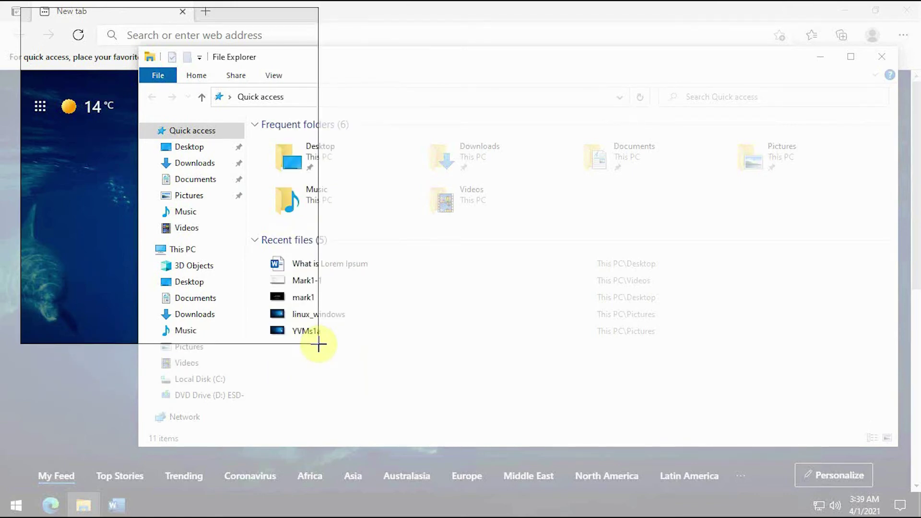
{"action": "left_click_drag", "start_coordinate": [319, 344], "coordinate": [318, 344]}
{"action": "left_click", "coordinate": [571, 277]}
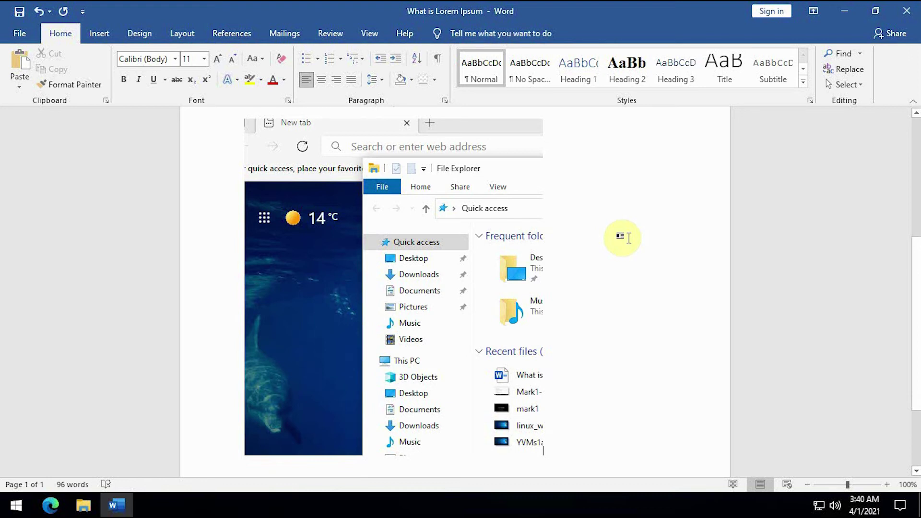
Step: Show the Documents folder in File Explorer and insert its window screenshot (3.42" by 6.5") below the clipping
{"action": "left_click", "coordinate": [90, 507]}
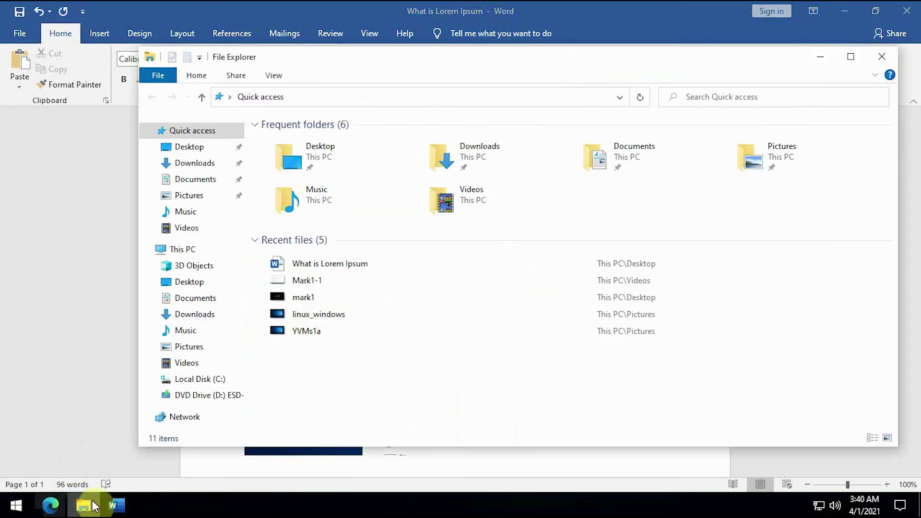
{"action": "left_click", "coordinate": [216, 189]}
{"action": "left_click", "coordinate": [72, 213]}
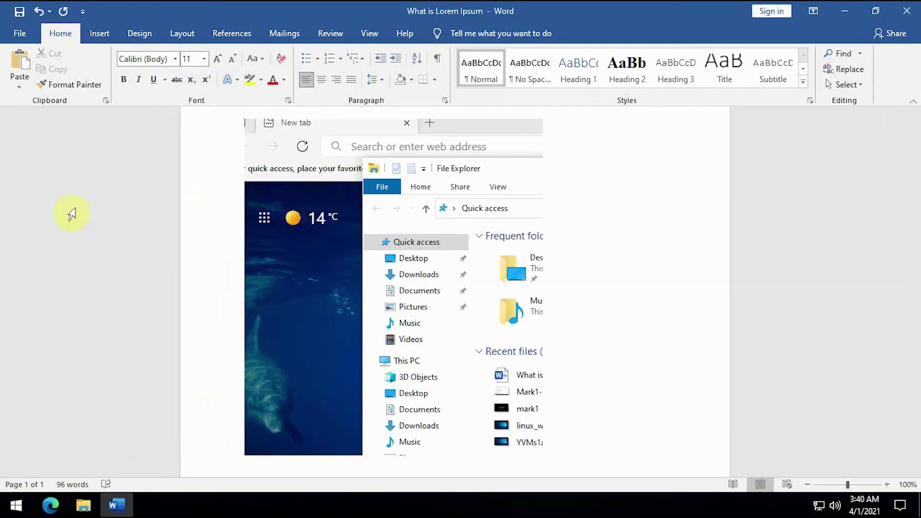
{"action": "left_click", "coordinate": [105, 31]}
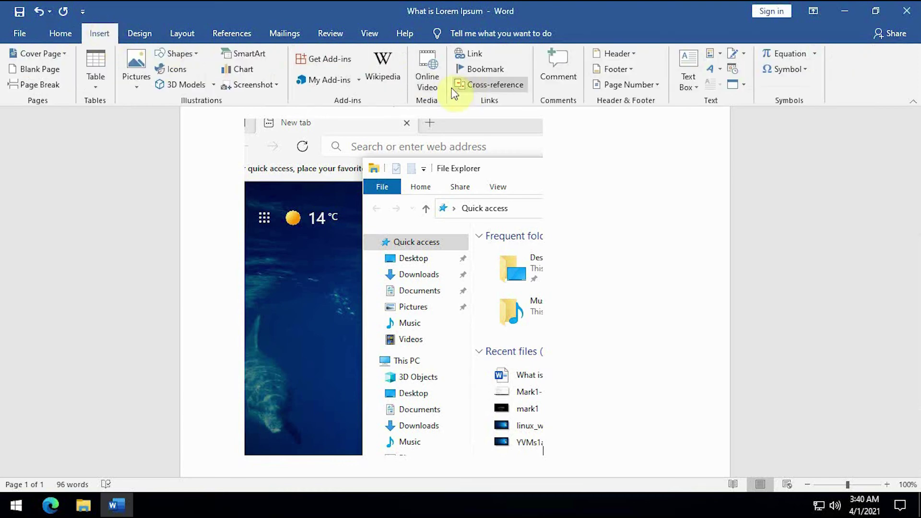
{"action": "left_click", "coordinate": [255, 85]}
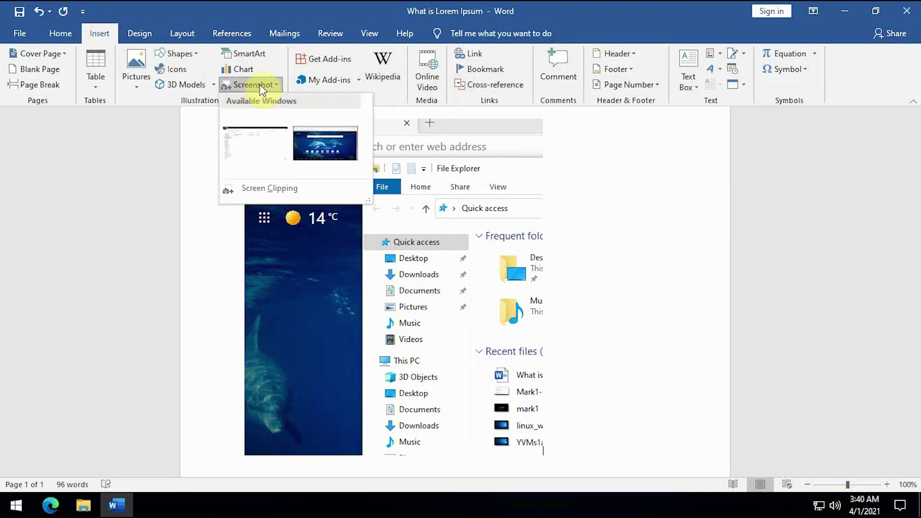
{"action": "left_click", "coordinate": [254, 143]}
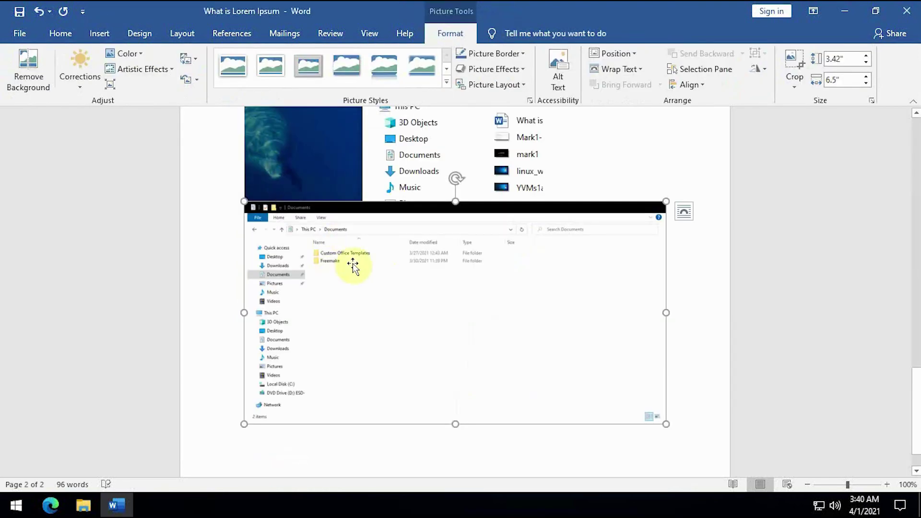